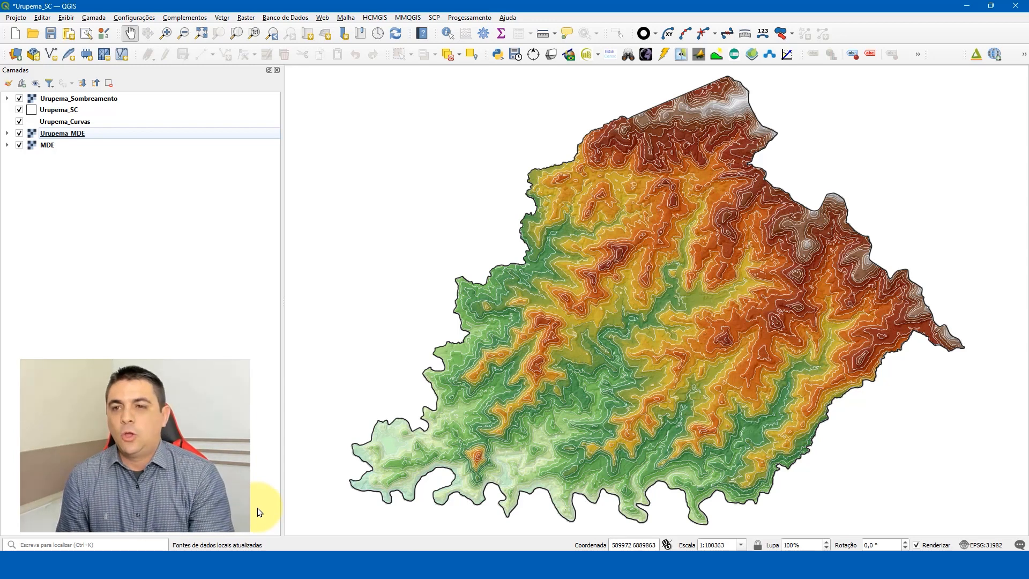
Step: Hide the Urupema_Curvas layer and toggle Urupema_MDE off and back on to compare it with the MDE layer
click(19, 133)
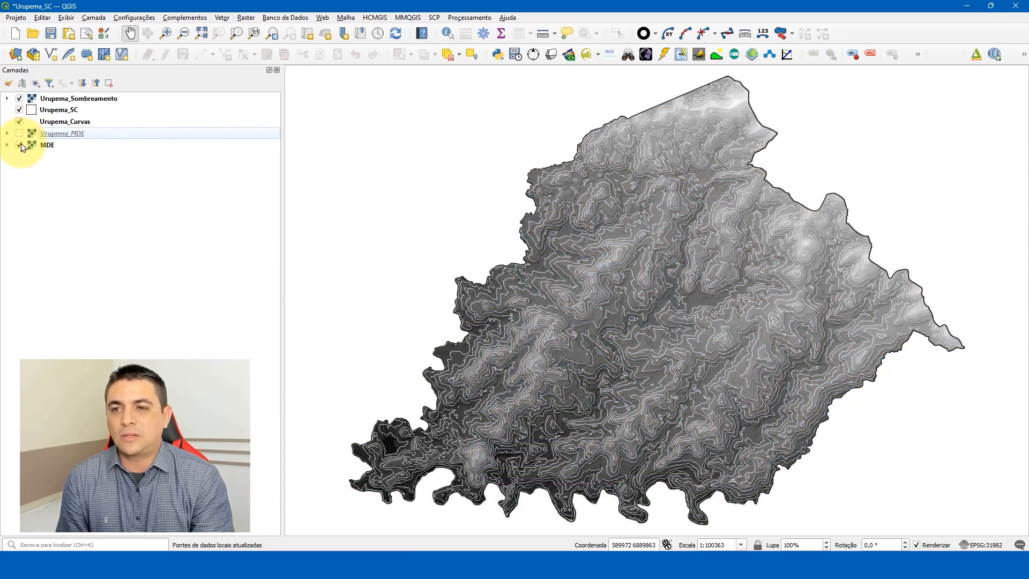
click(19, 122)
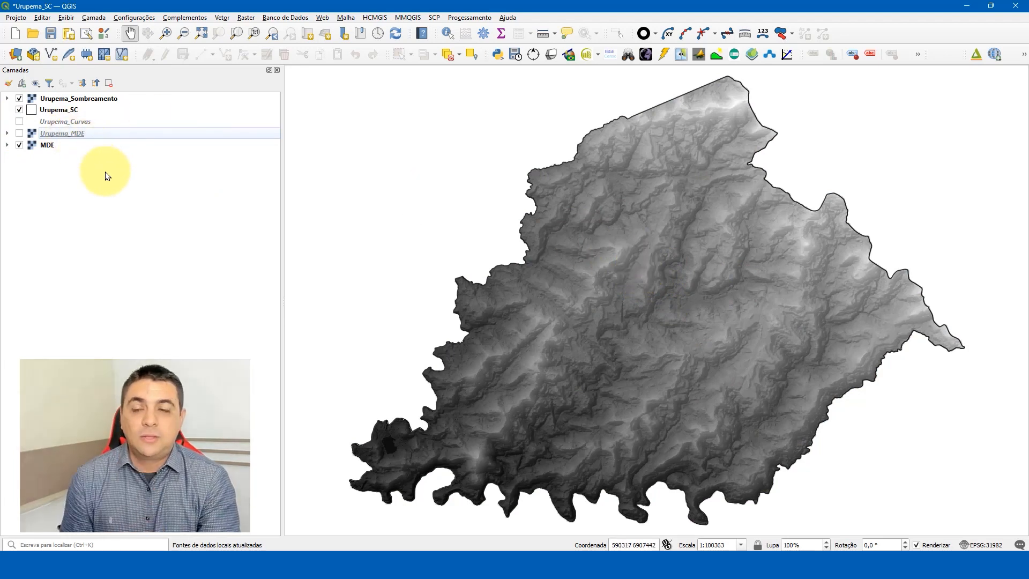
click(20, 133)
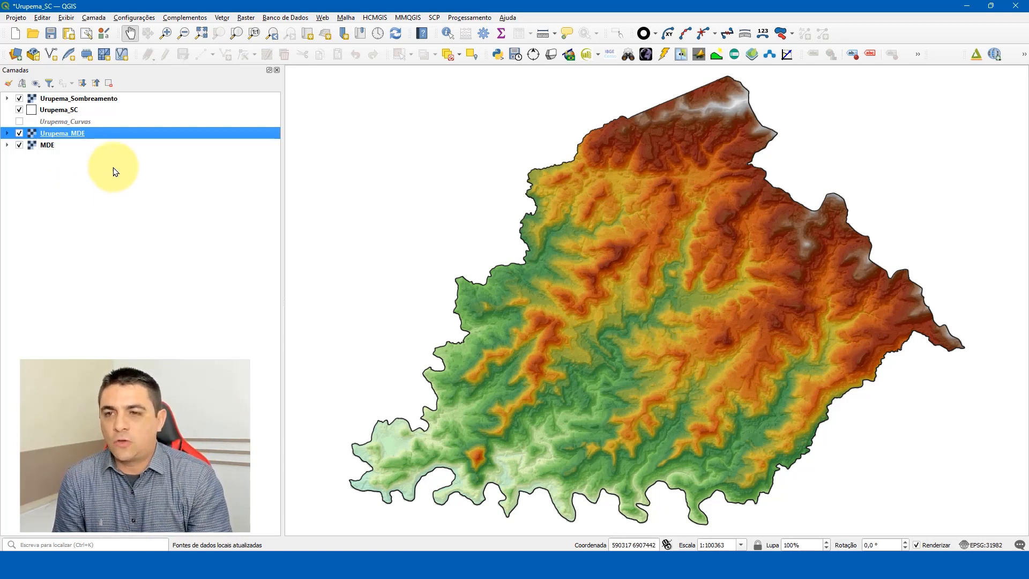
Step: Examine the Urupema_MDE layer's general and provider information, including its pixel size, in the layer properties
right_click(99, 134)
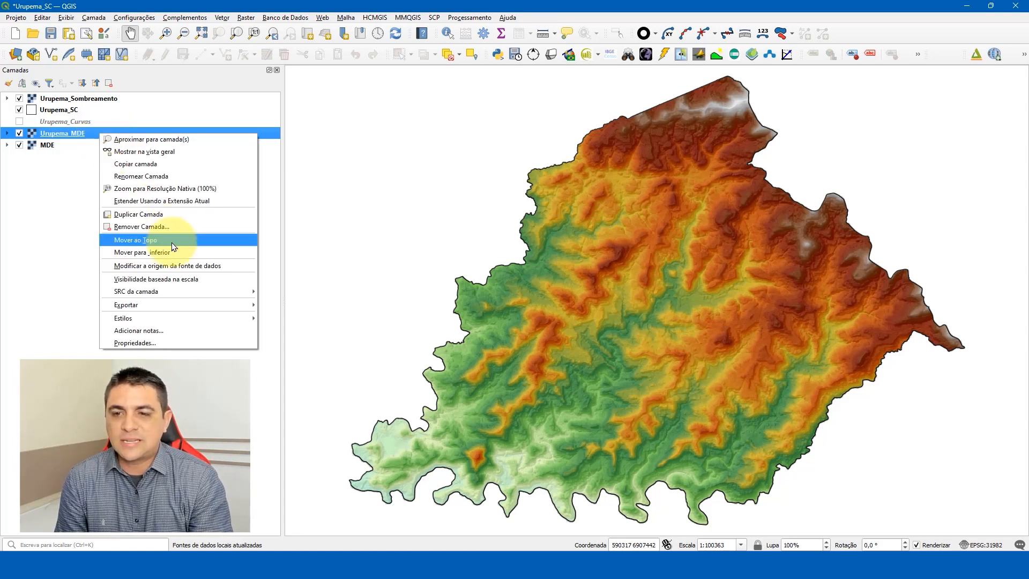
click(181, 342)
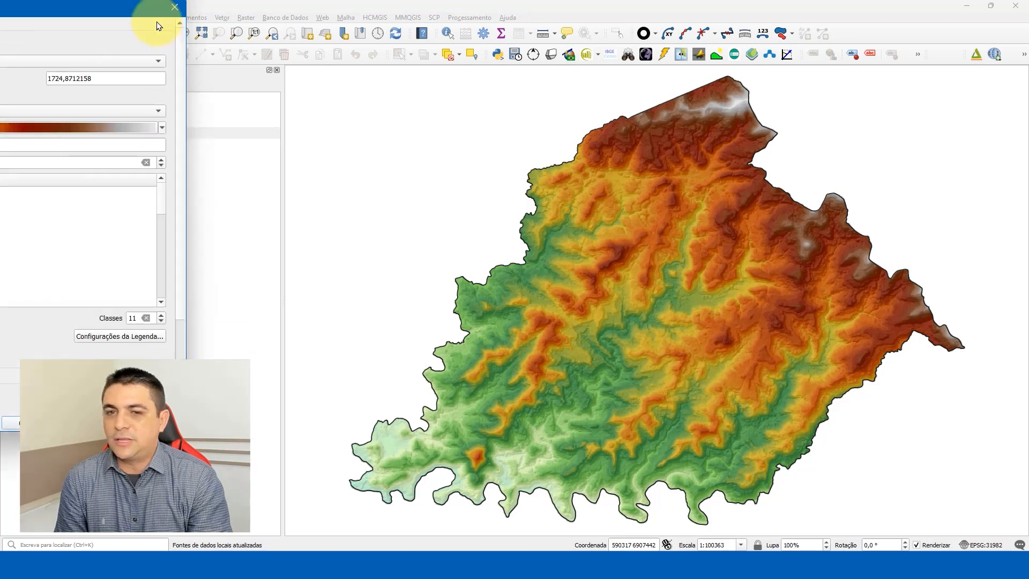
drag(158, 26, 742, 95)
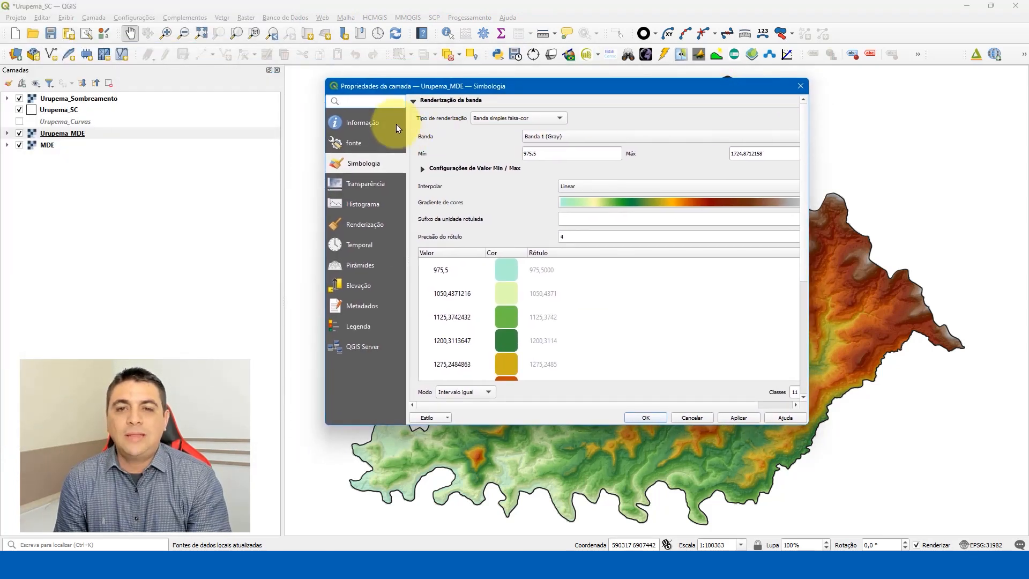
click(368, 123)
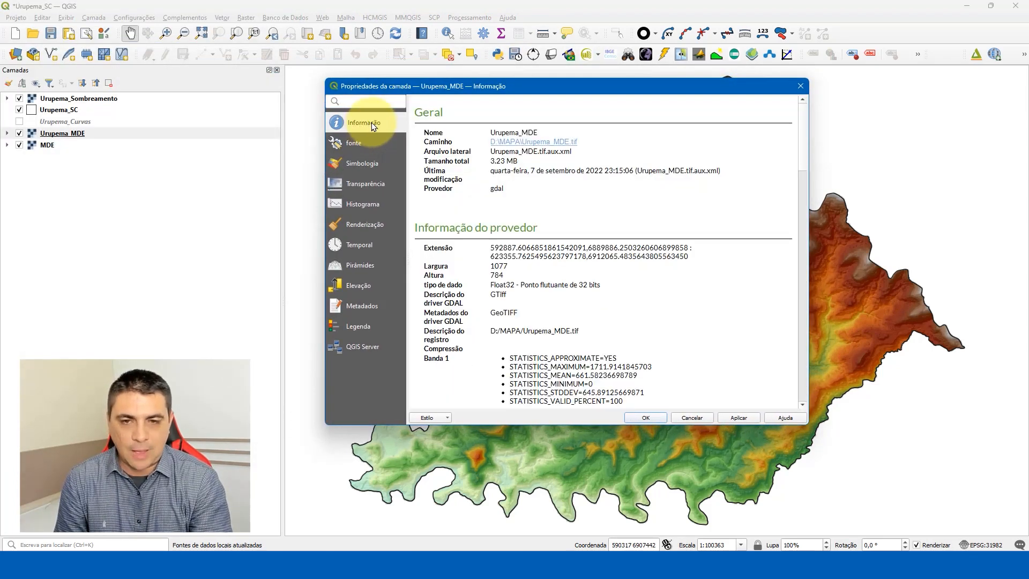
scroll(503, 248, down, 2)
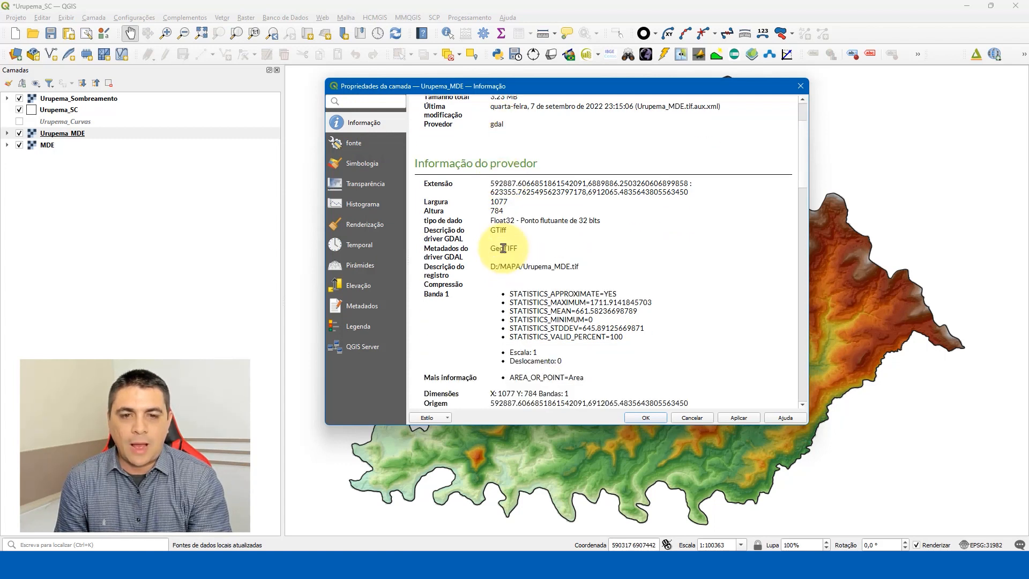
scroll(485, 223, down, 1)
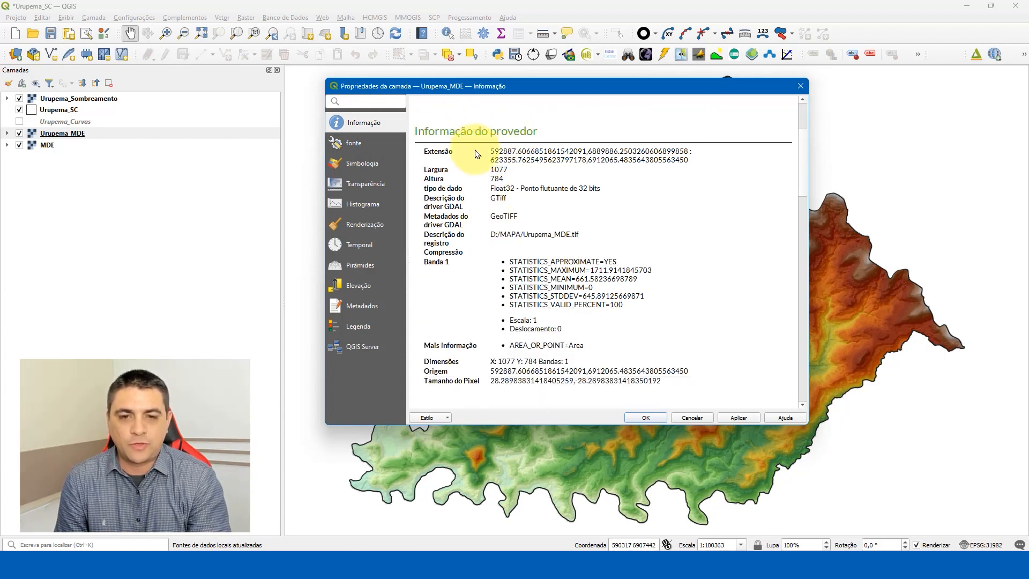
scroll(461, 229, down, 1)
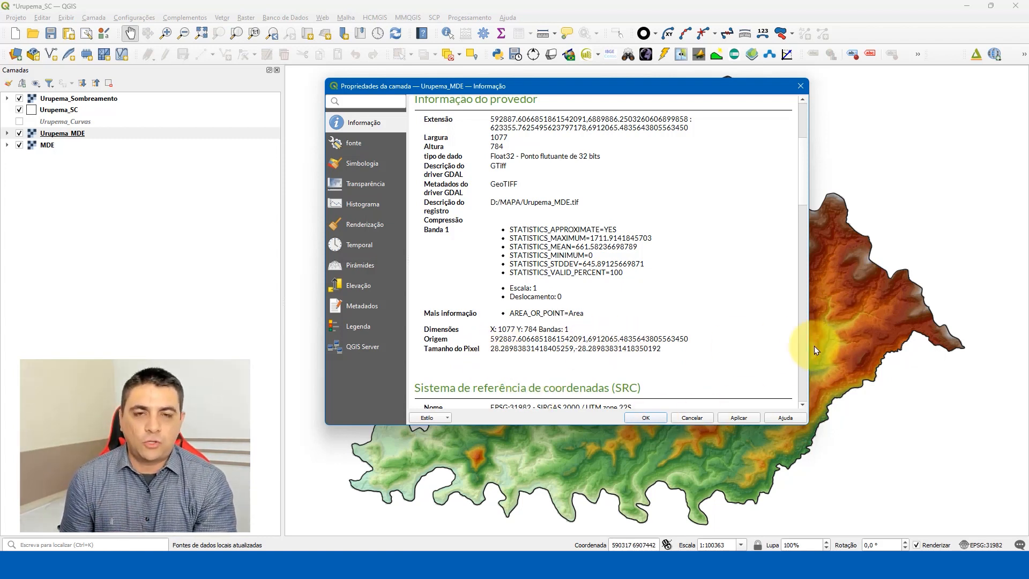
click(800, 86)
Step: Inspect the pixels of the Urupema_MDE raster up close and return to the layer's full extent
scroll(678, 258, up, 4)
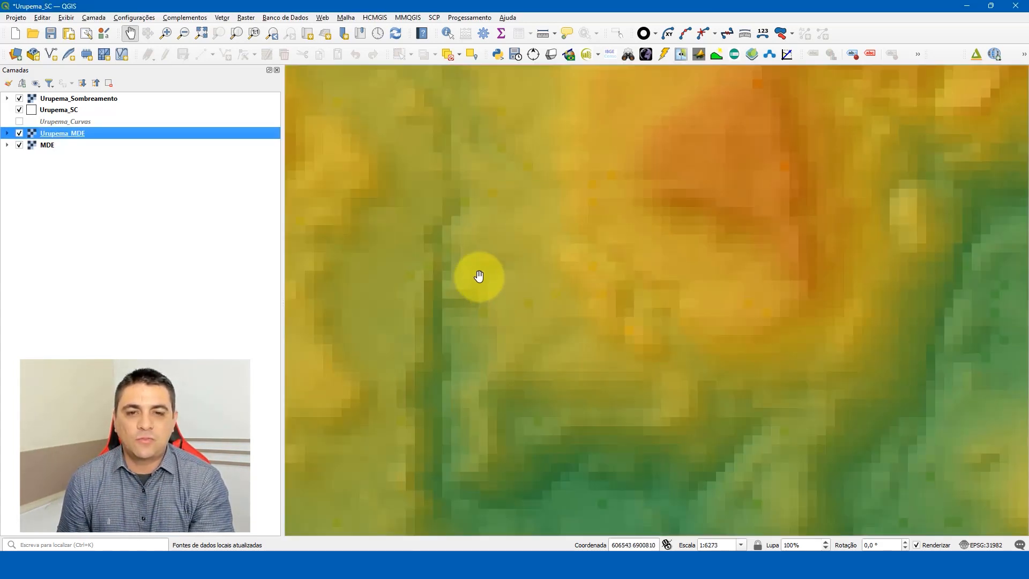
scroll(478, 276, down, 1)
drag(448, 266, 519, 266)
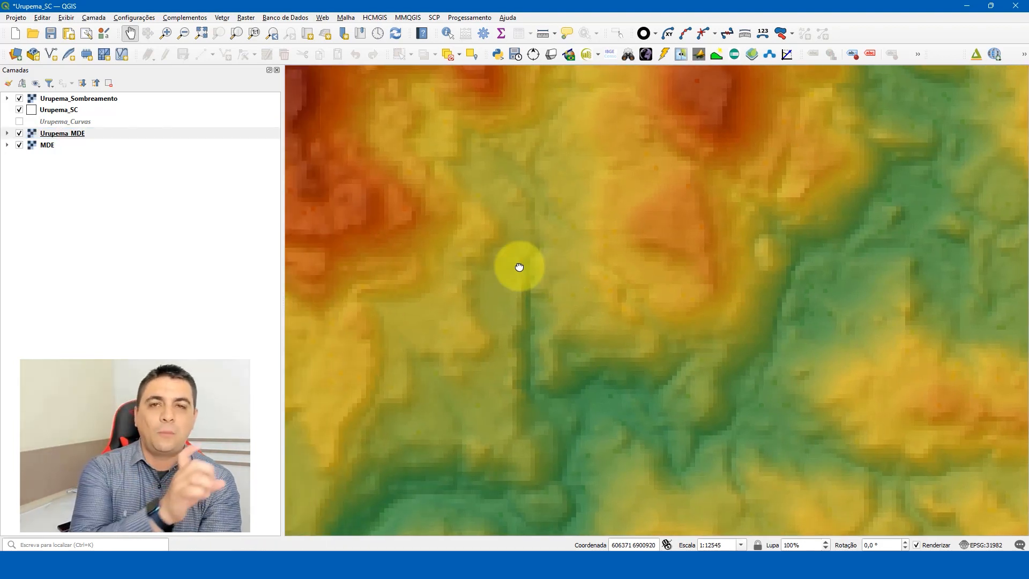
right_click(98, 131)
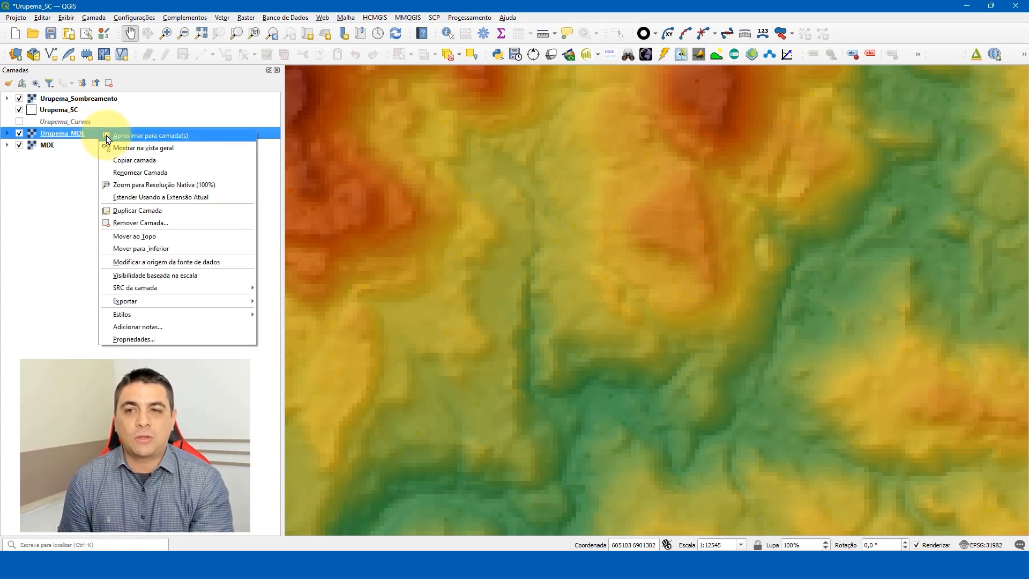
click(107, 137)
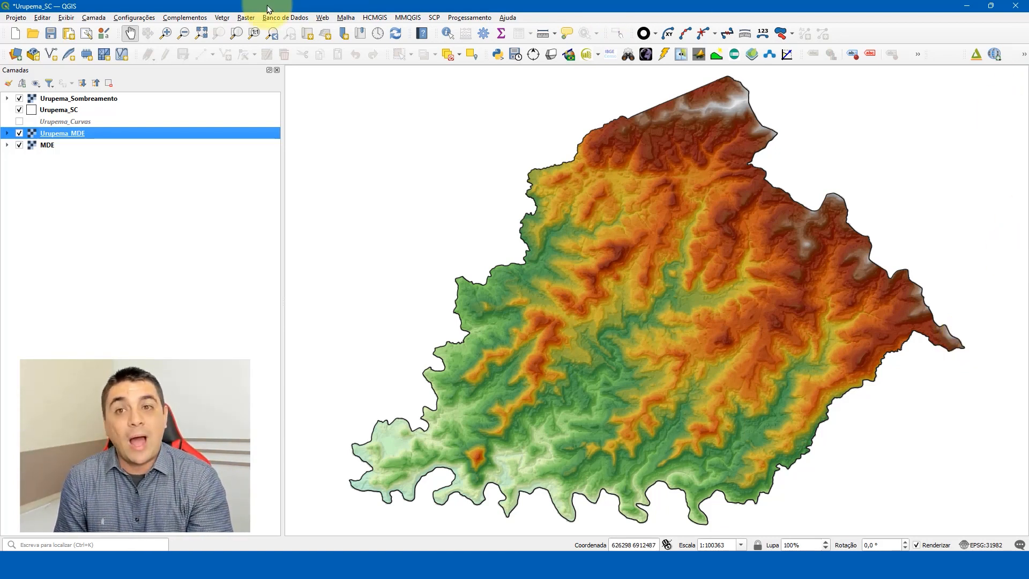
Step: Start the raster Contour extraction on Urupema_MDE, band 1, keeping the contour interval at 10
click(246, 18)
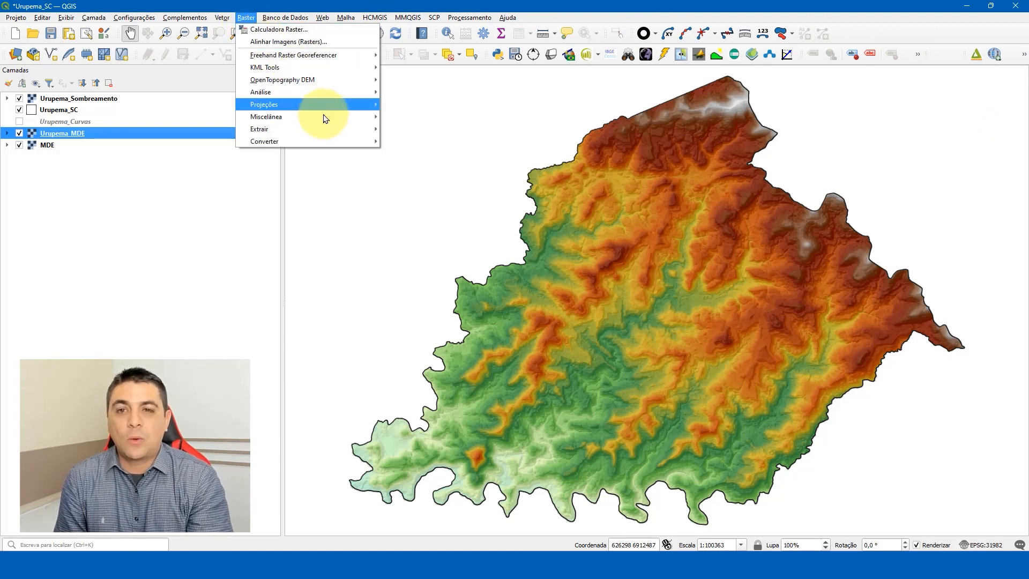
mouse_move(329, 129)
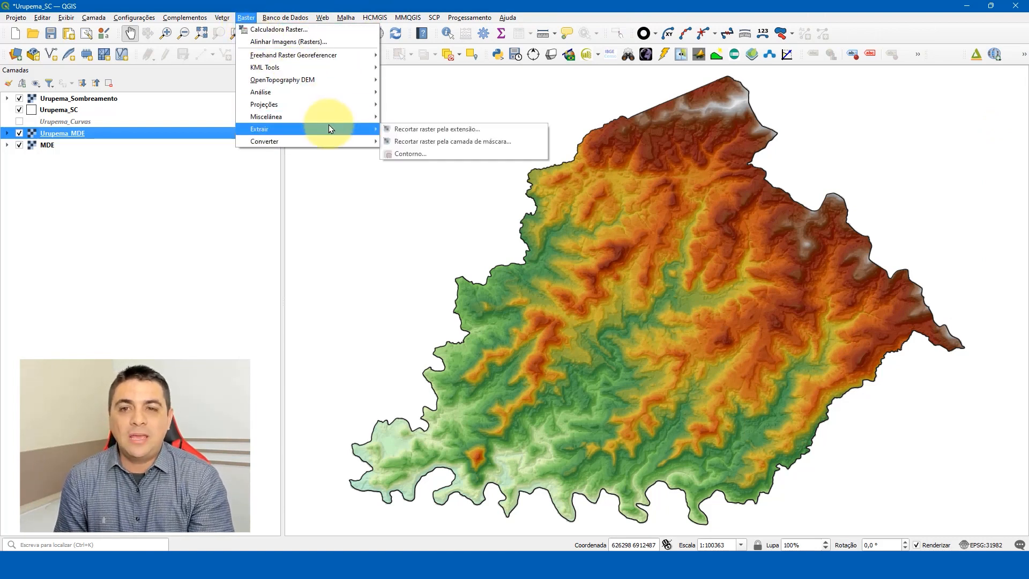
click(442, 156)
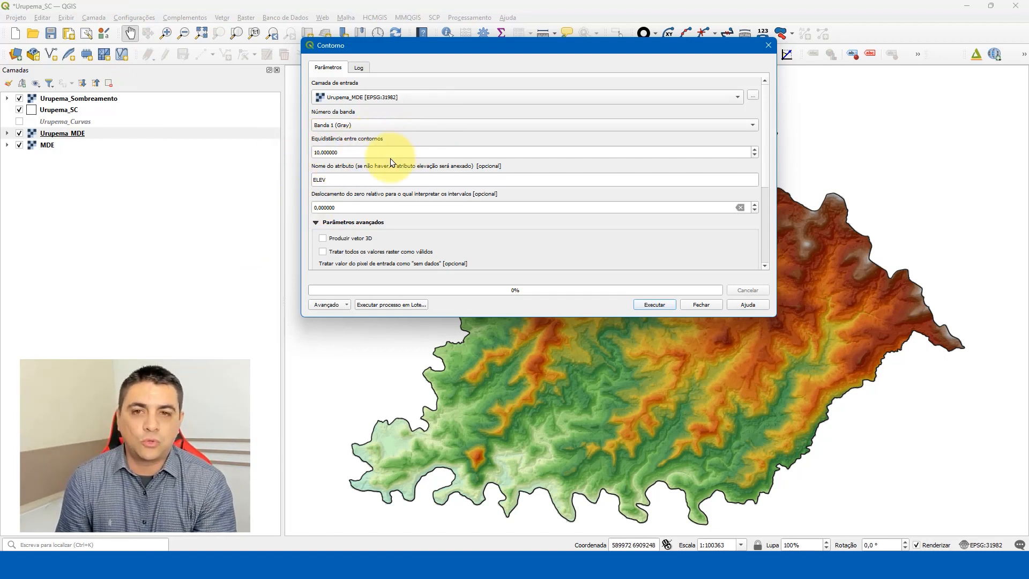
click(372, 153)
drag(372, 153, 303, 150)
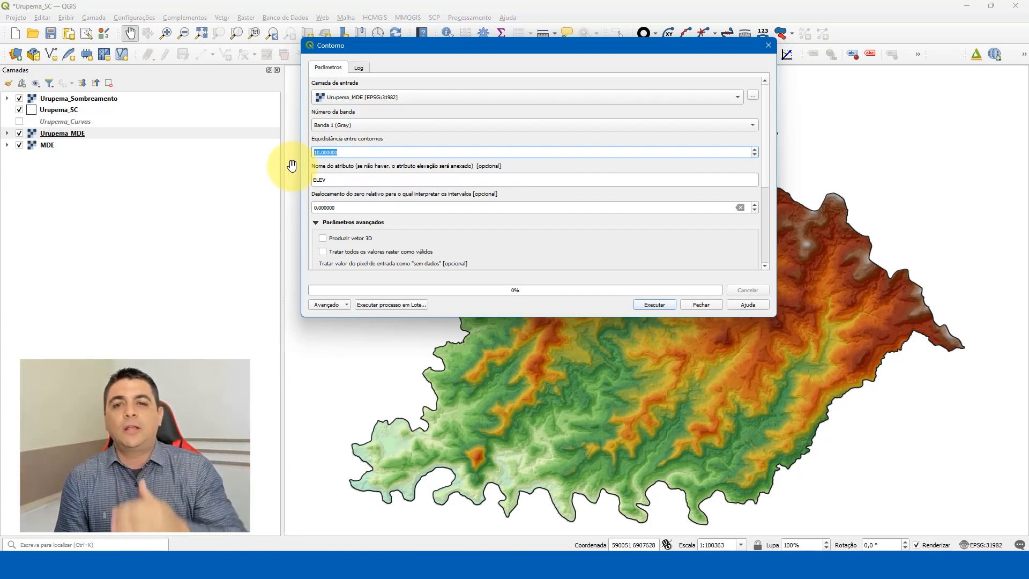
click(370, 151)
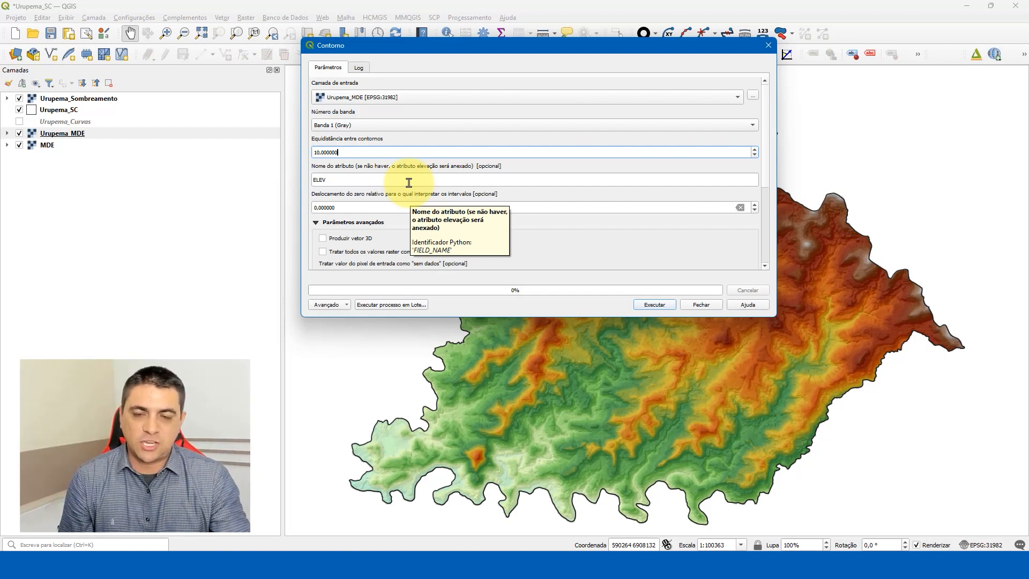
Step: Name the elevation attribute of the contours COTA
double_click(343, 178)
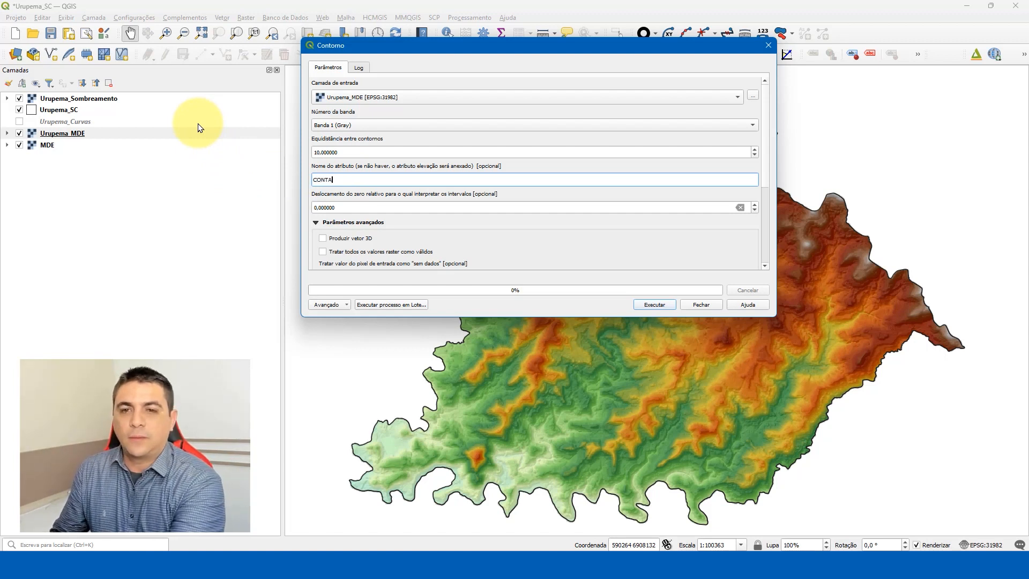
text(CONTA)
key(BackSpace)
key(BackSpace)
key(BackSpace)
text(TA)
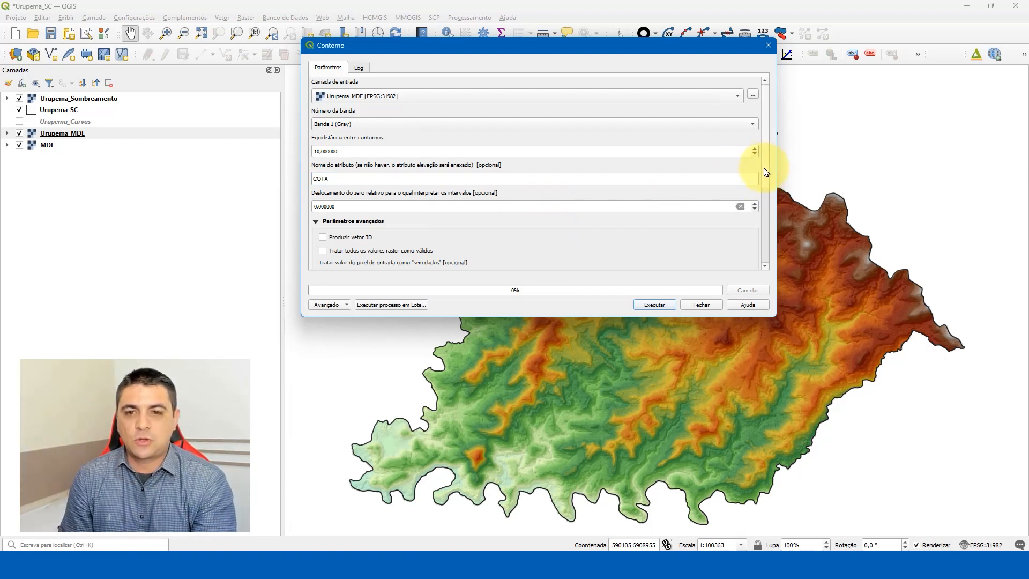
Step: Keep the contour output as a temporary file, run the Contour extraction and close its dialog
scroll(766, 202, down, 5)
scroll(766, 242, down, 1)
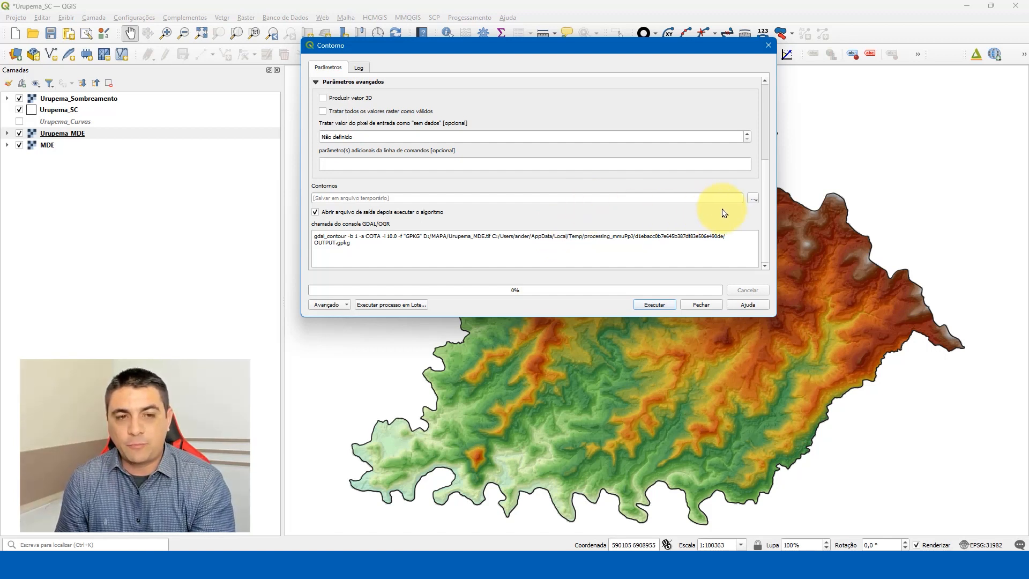
click(752, 199)
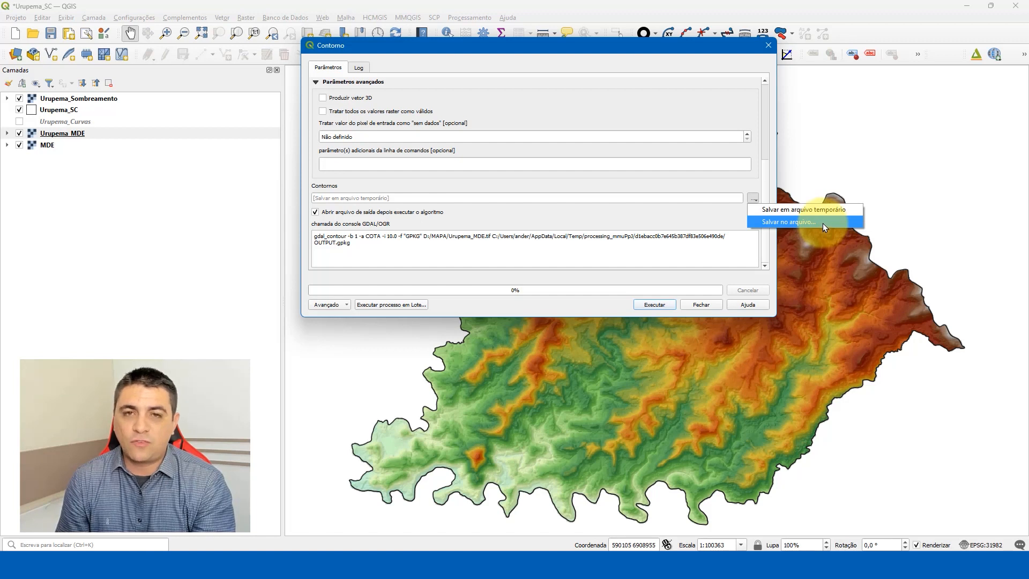
click(611, 300)
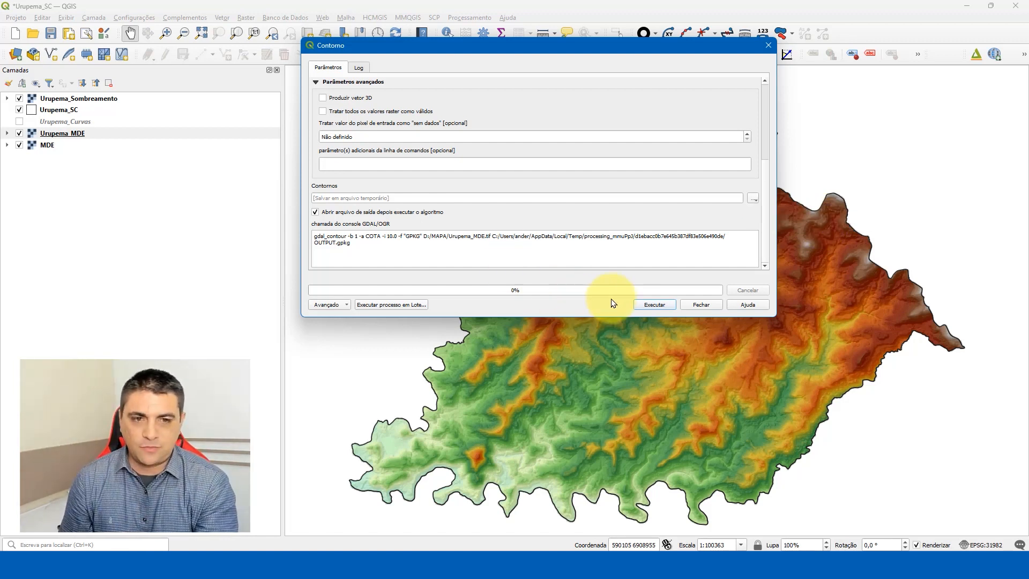
click(639, 305)
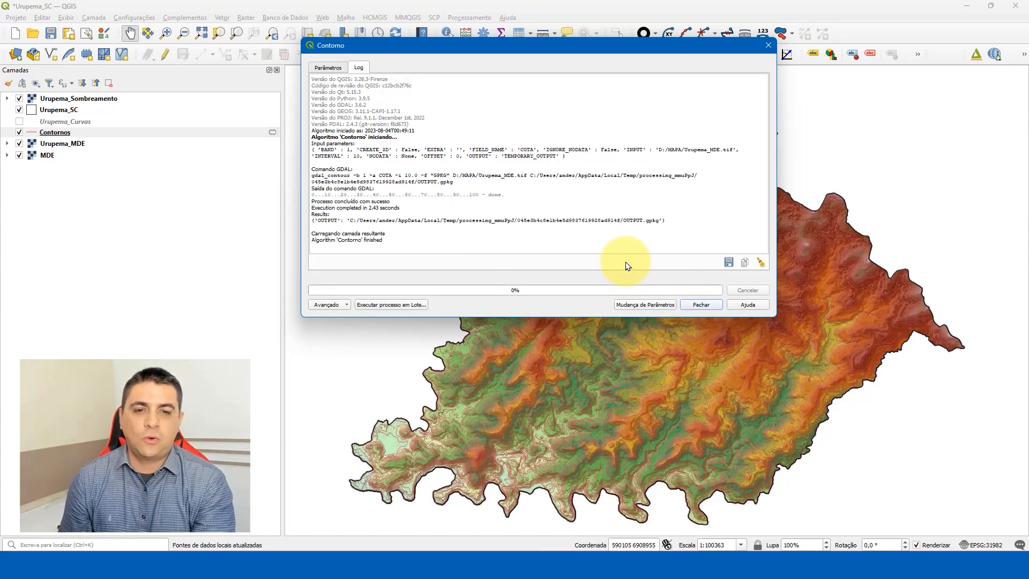
click(695, 305)
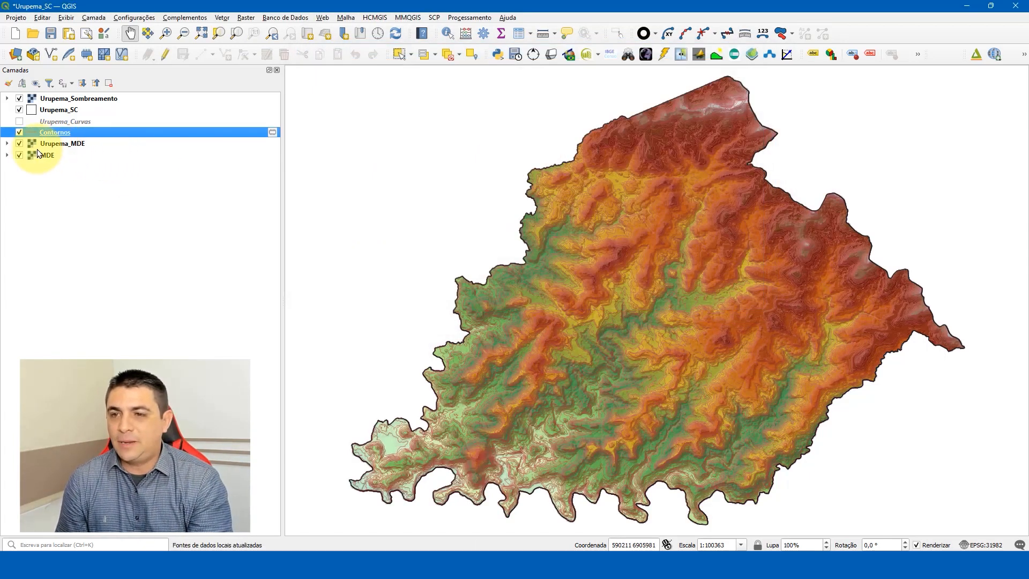
Step: Hide the Urupema_MDE, MDE and Urupema_SC layers, leaving the new Contornos layer and the hillshade displayed
click(20, 143)
click(19, 155)
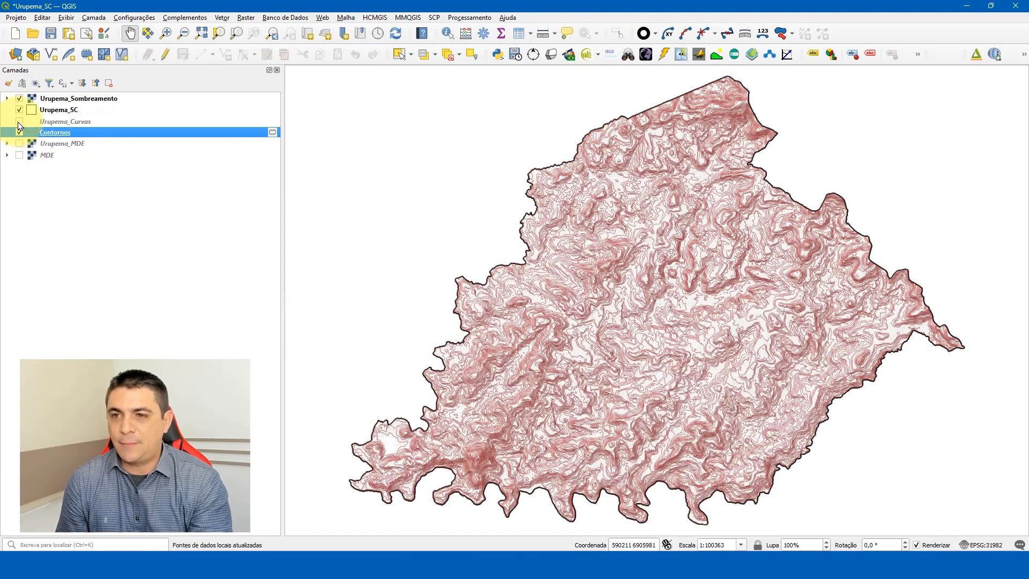
click(20, 109)
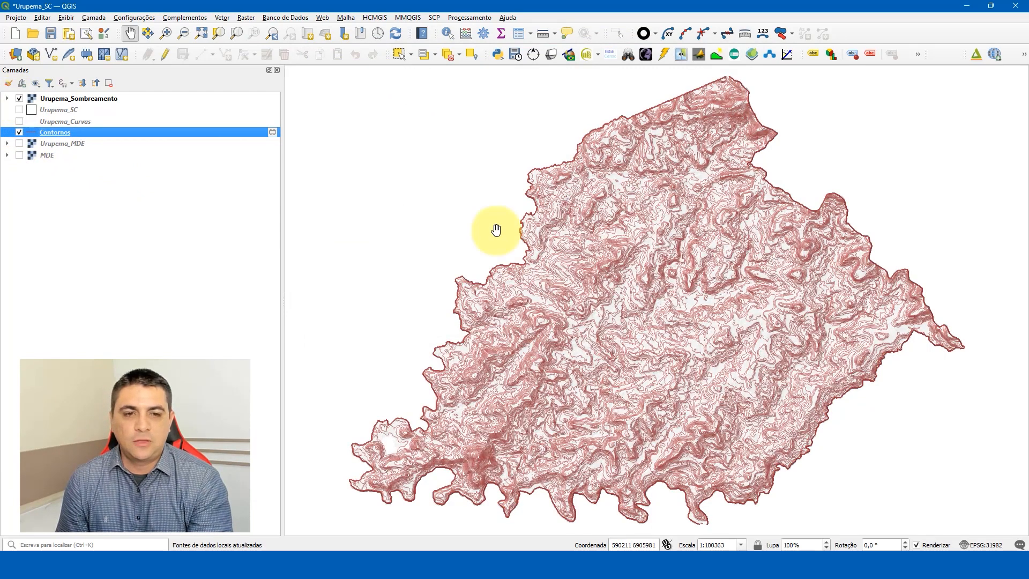
Step: Examine the generated contour lines up close across several areas of the municipality and return to the overall view
scroll(659, 269, up, 2)
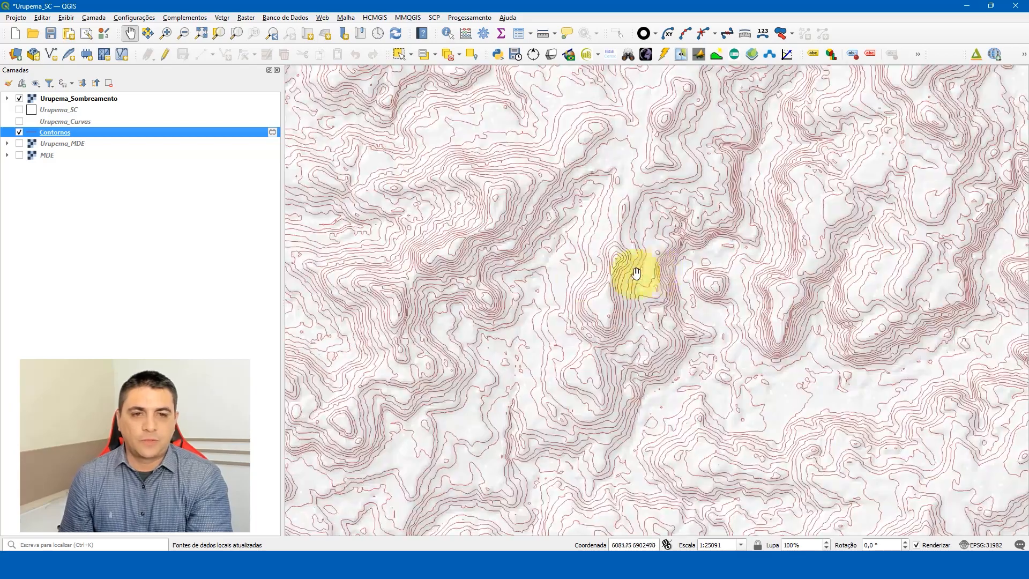
drag(438, 227, 700, 250)
drag(619, 327, 570, 157)
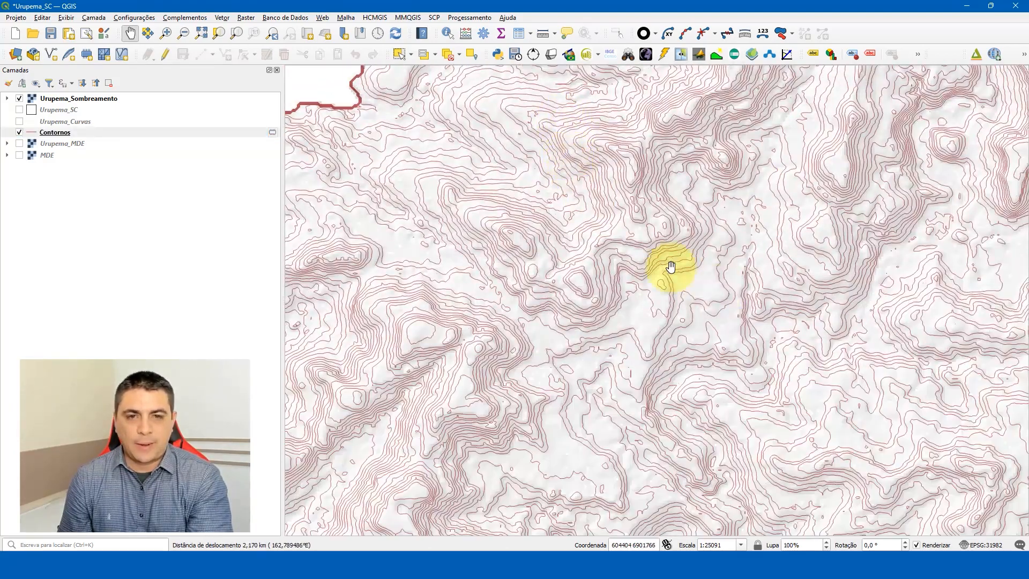
drag(763, 312, 636, 325)
drag(670, 222, 640, 376)
drag(621, 317, 698, 485)
scroll(544, 282, down, 2)
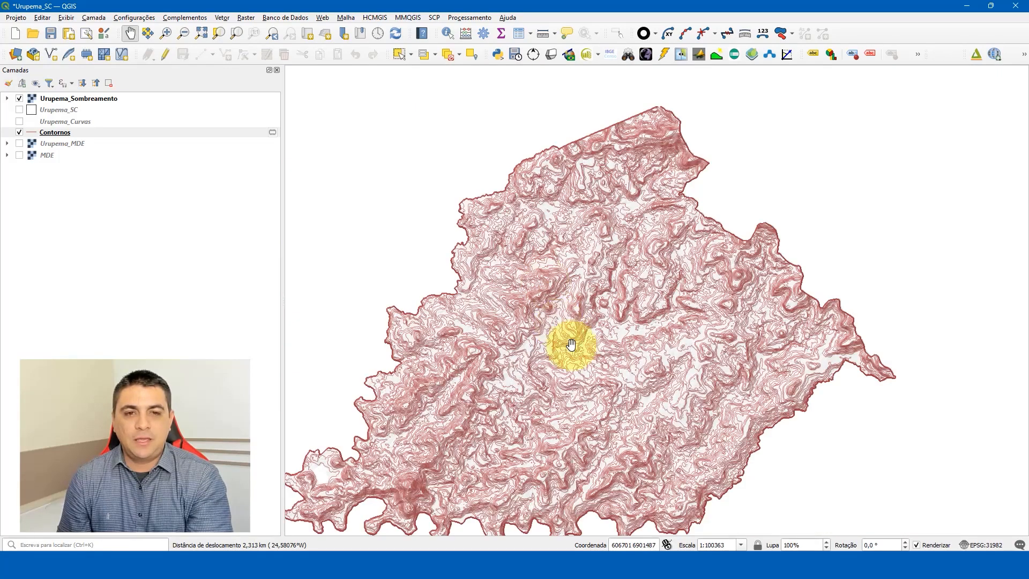
drag(579, 355, 627, 320)
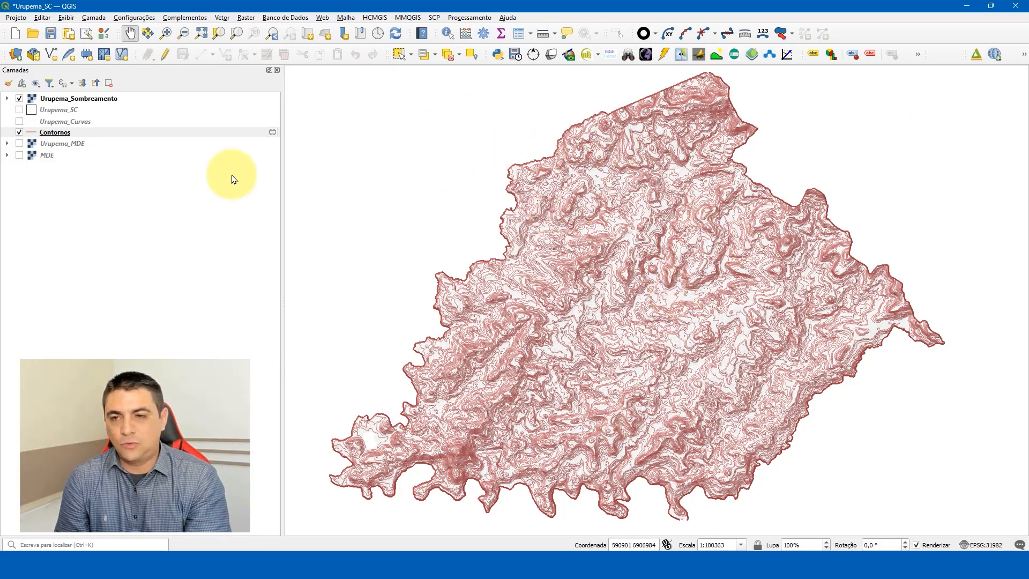
Step: Open the attribute table of the Contornos layer and sort it by COTA in ascending order
click(86, 134)
right_click(86, 136)
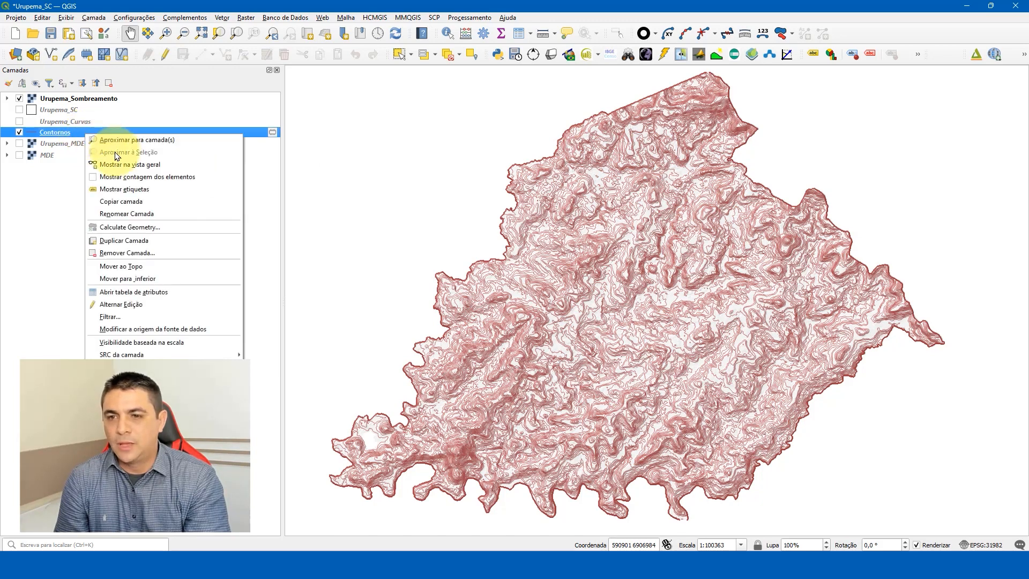
click(202, 290)
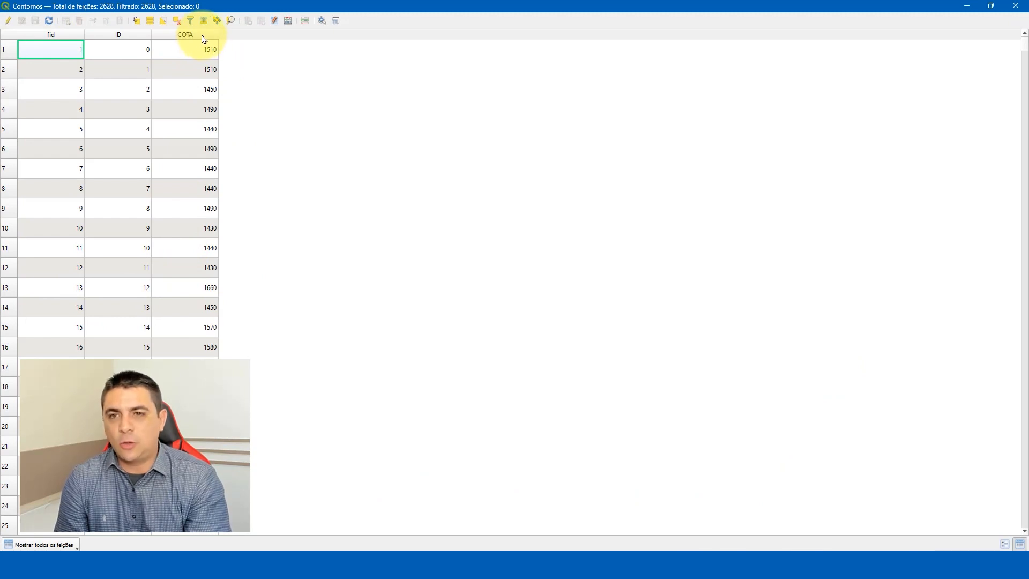
click(203, 36)
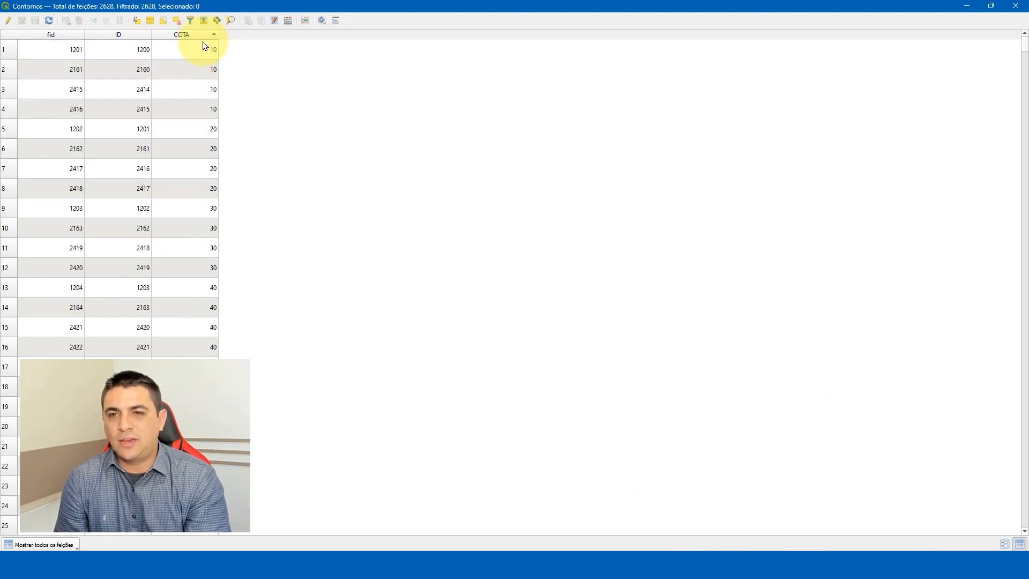
Step: Sort the Contornos attribute table by COTA in descending order and close the table
click(184, 34)
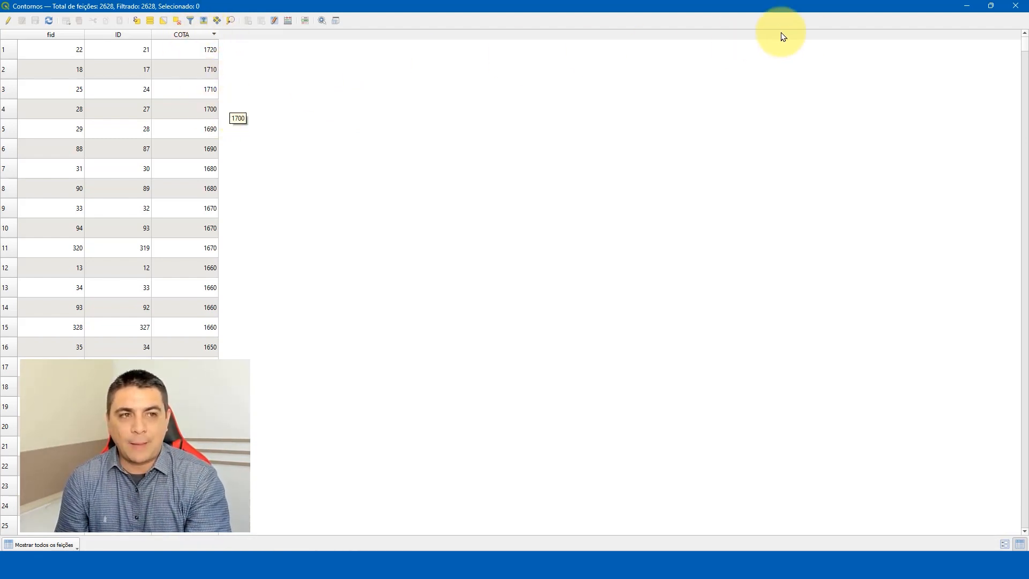
click(1015, 6)
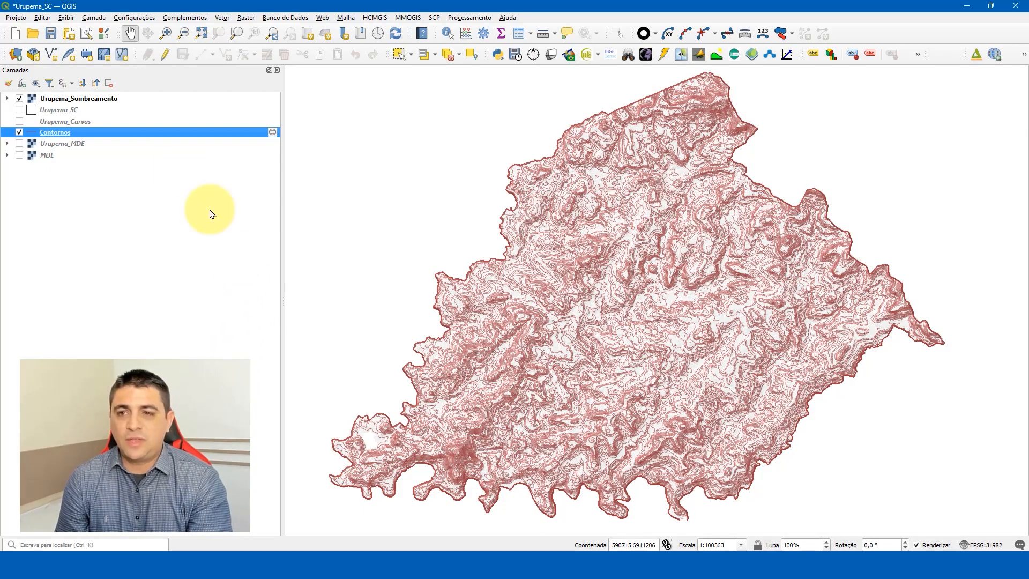
Step: Label the Contornos layer with individual labels (Rótulos individuais) that use the COTA field as their value
right_click(92, 133)
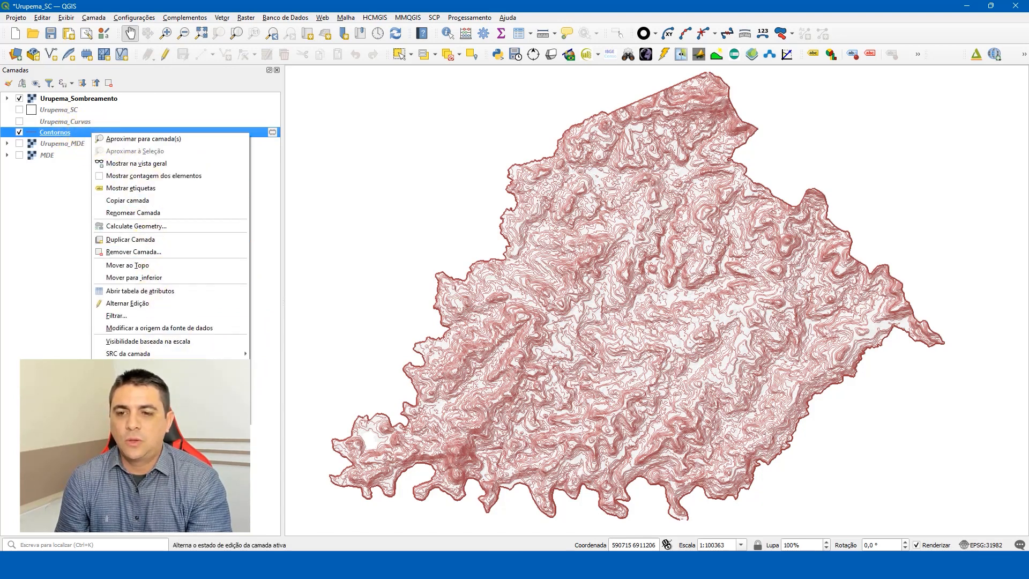
click(127, 416)
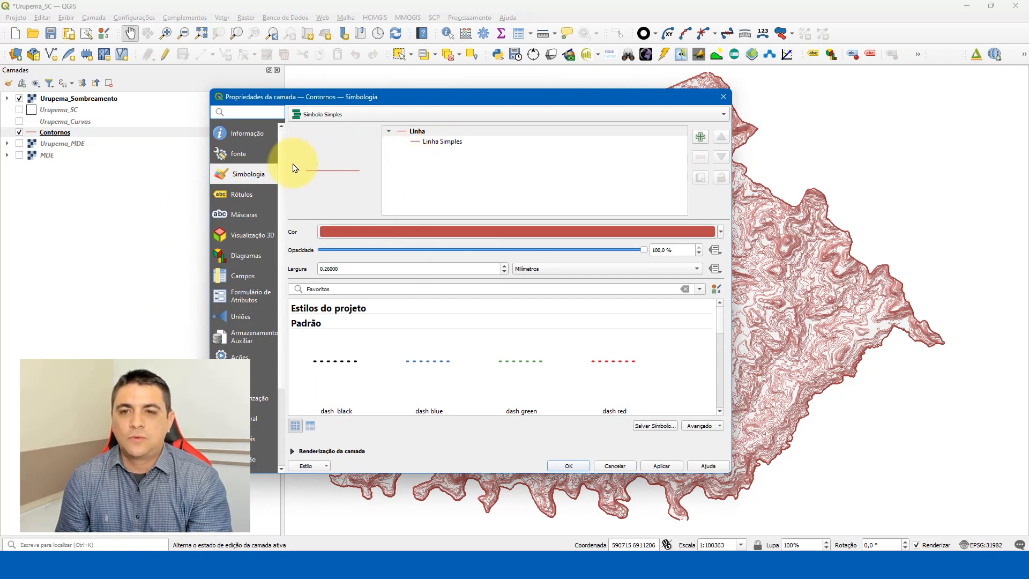
click(253, 194)
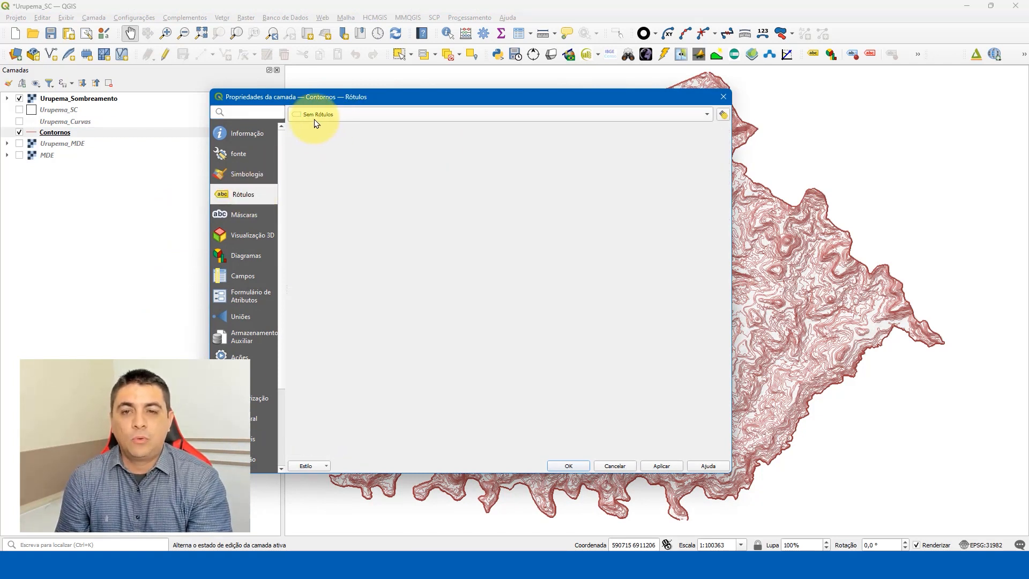
click(346, 116)
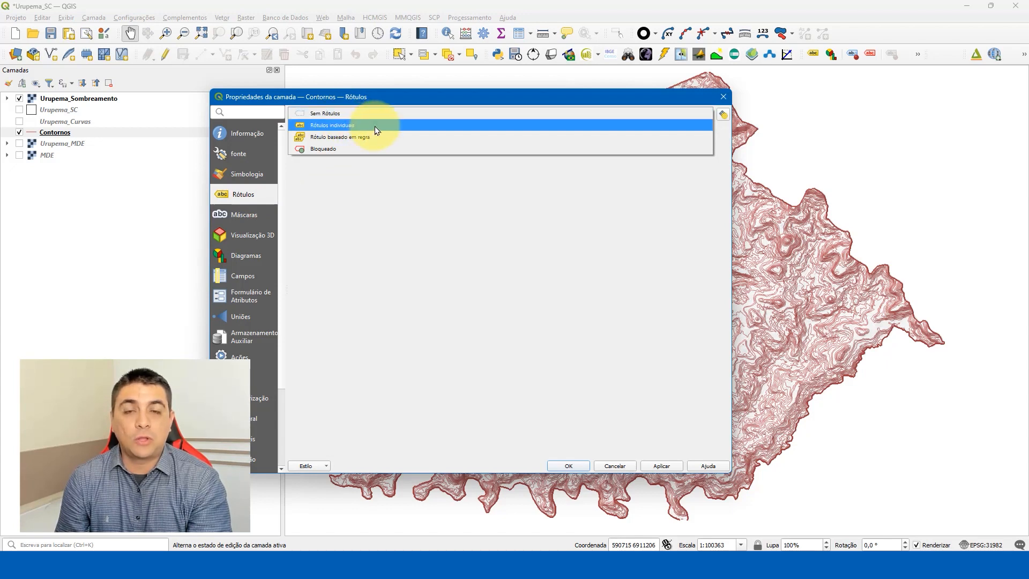
click(376, 126)
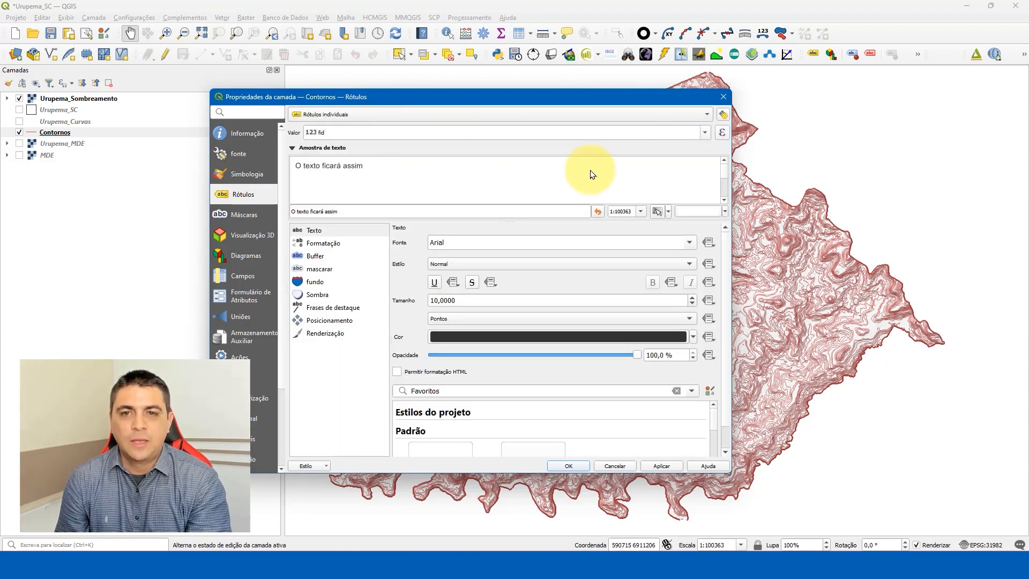
click(704, 133)
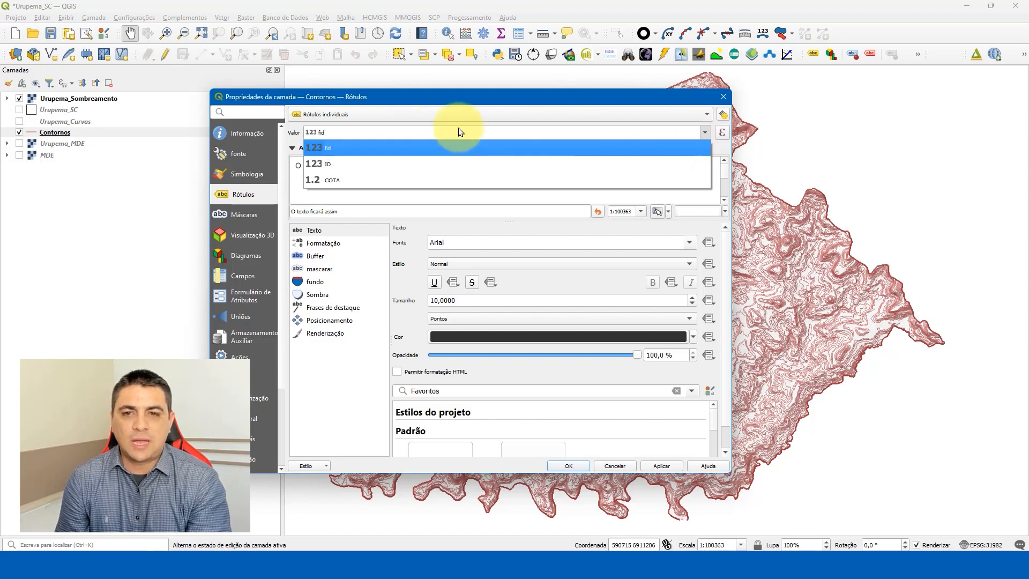
click(348, 181)
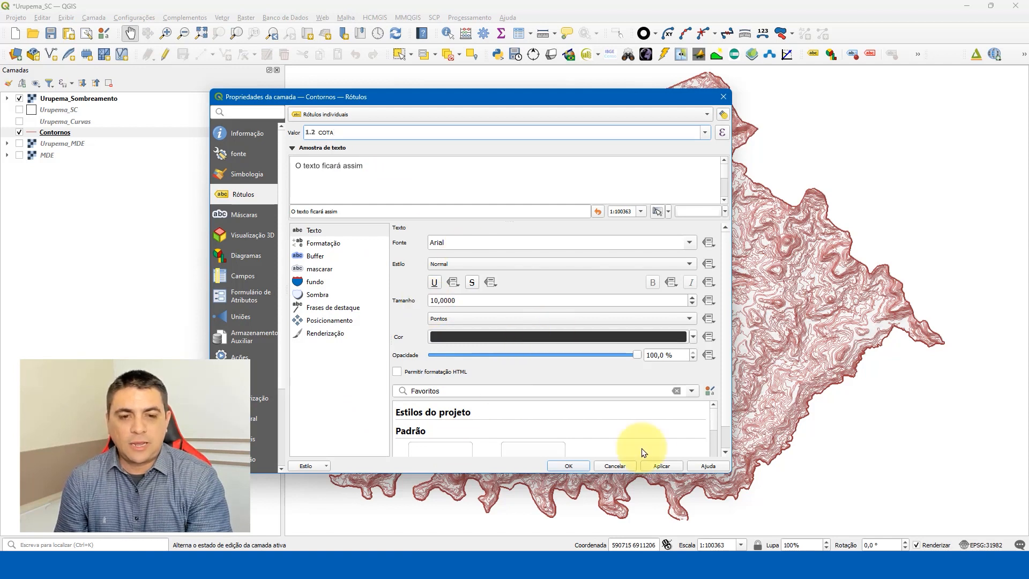
click(658, 466)
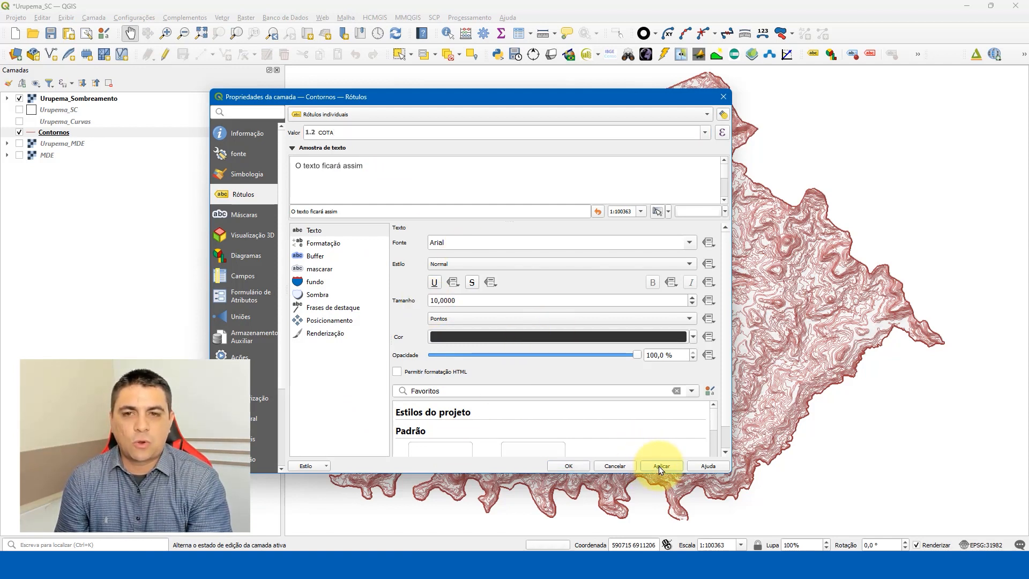
click(575, 465)
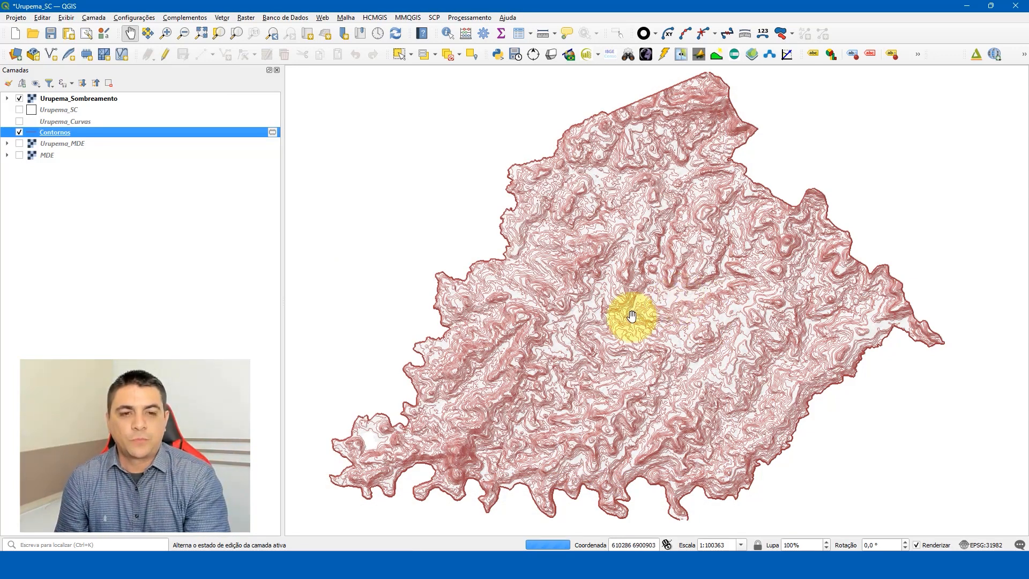
Step: Examine the elevation labels on the contour lines up close and return to the overall view of the municipality
scroll(603, 311, up, 2)
drag(484, 194, 673, 304)
scroll(610, 190, up, 2)
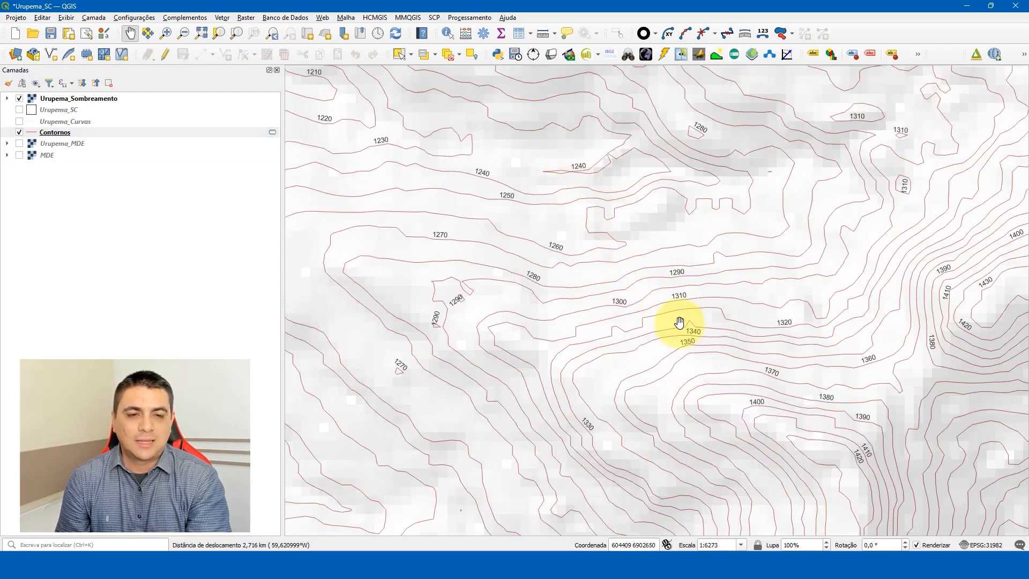
drag(727, 351, 416, 131)
drag(786, 305, 670, 276)
scroll(670, 275, down, 2)
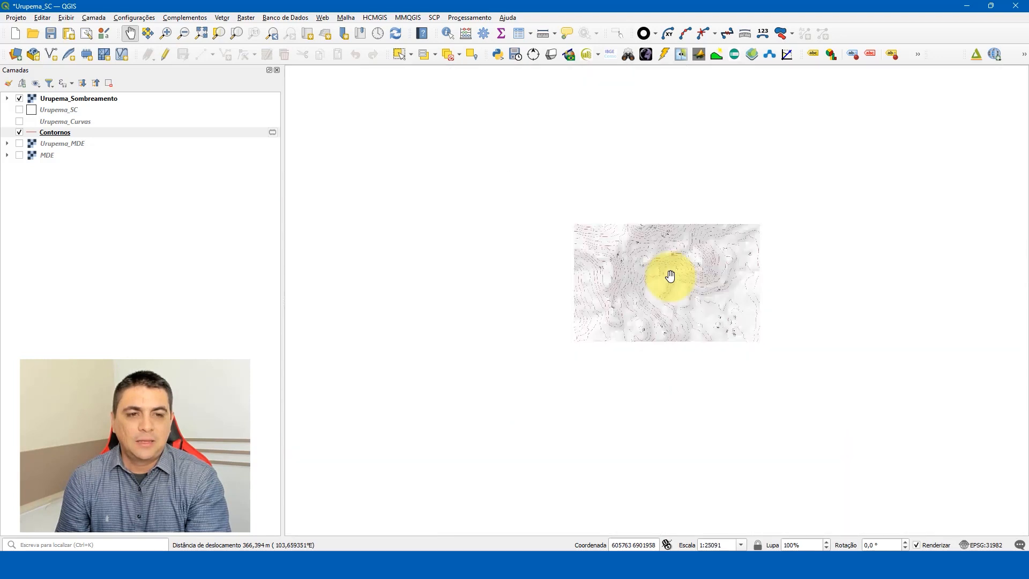
scroll(647, 241, down, 2)
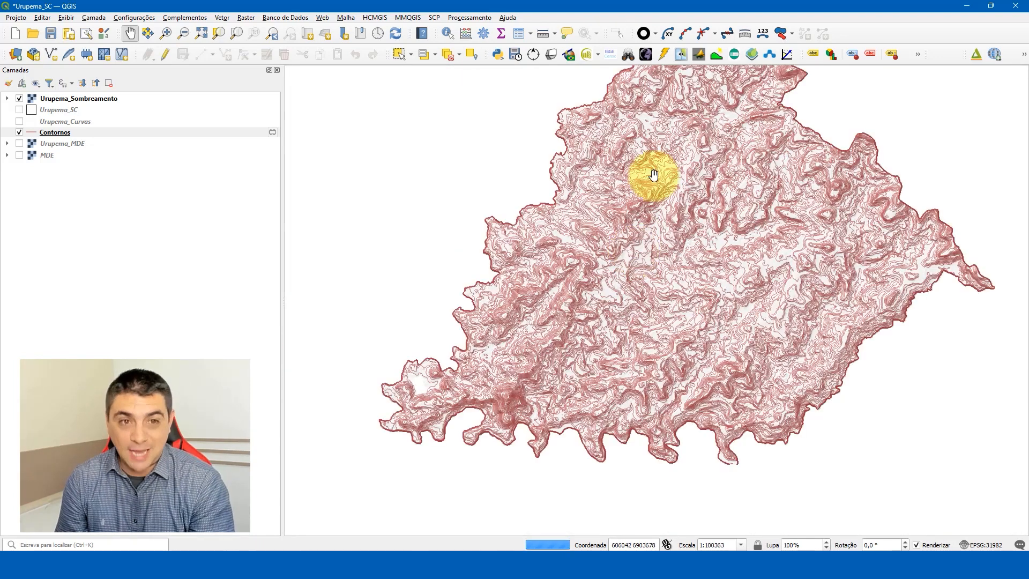
drag(650, 173, 666, 230)
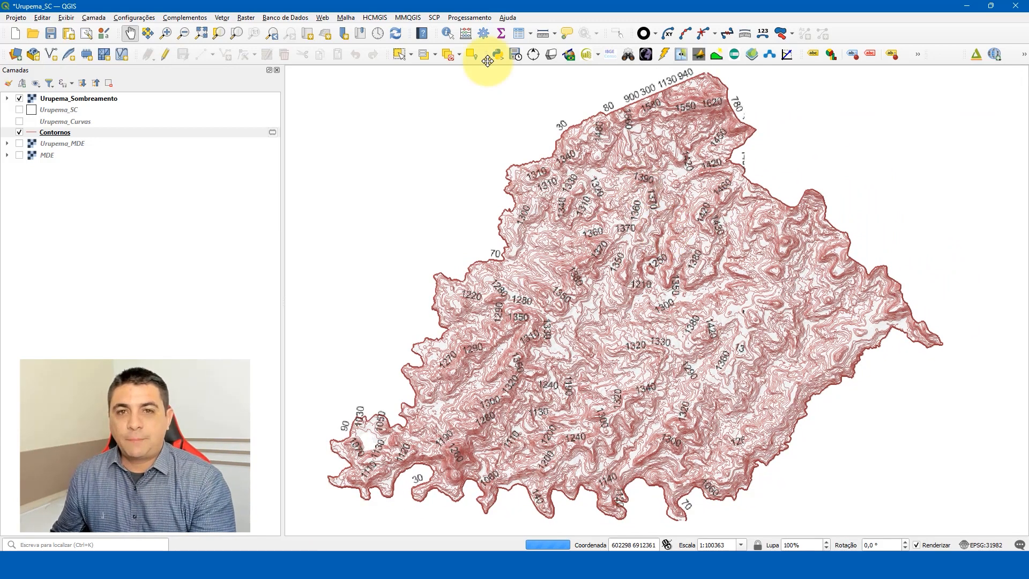
Step: Search the processing toolbox for "Contorno", locate the GDAL Contorno algorithm under Extrair raster, and close the toolbox
click(465, 18)
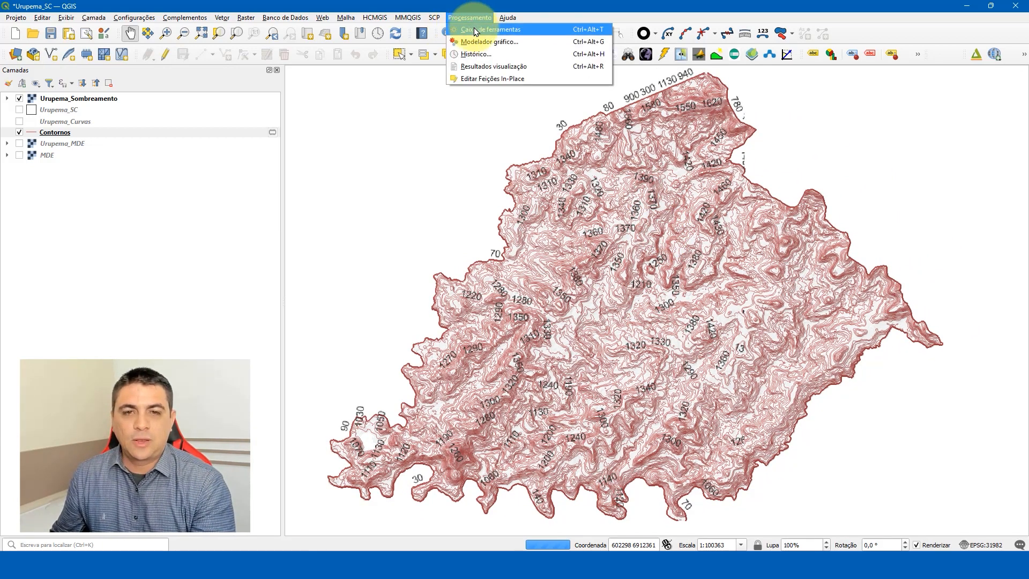
click(473, 30)
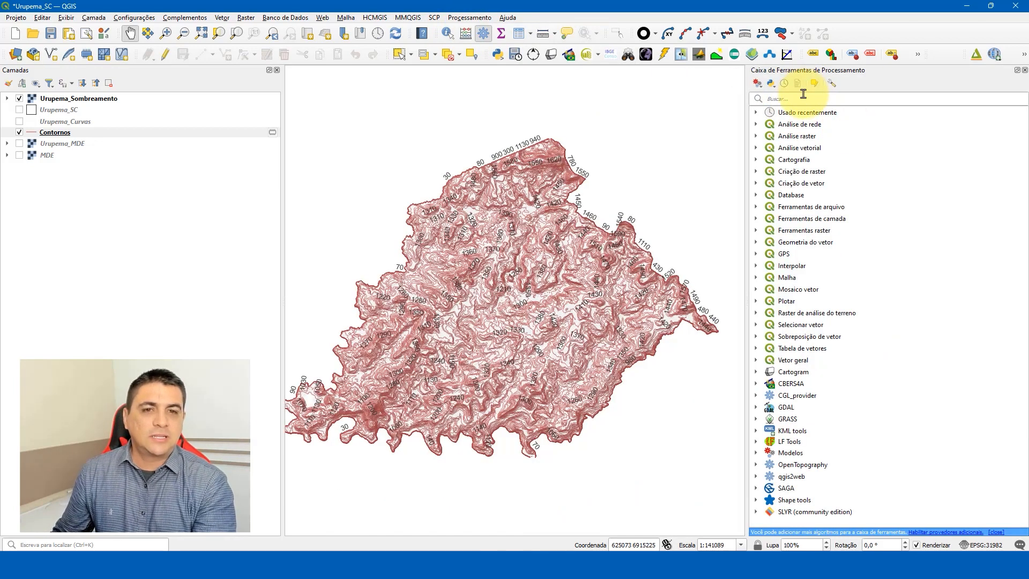
click(803, 98)
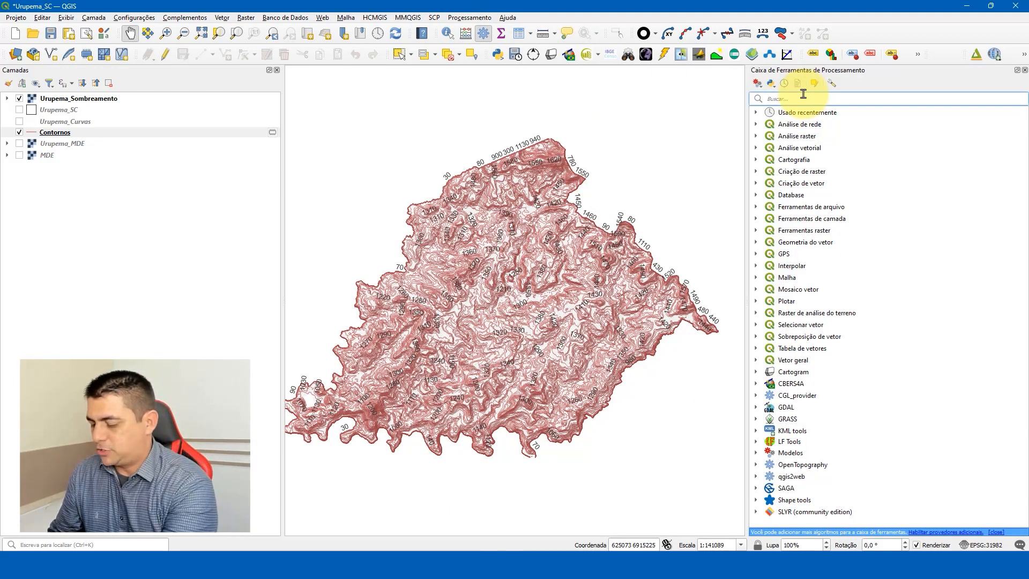
text(Contorno)
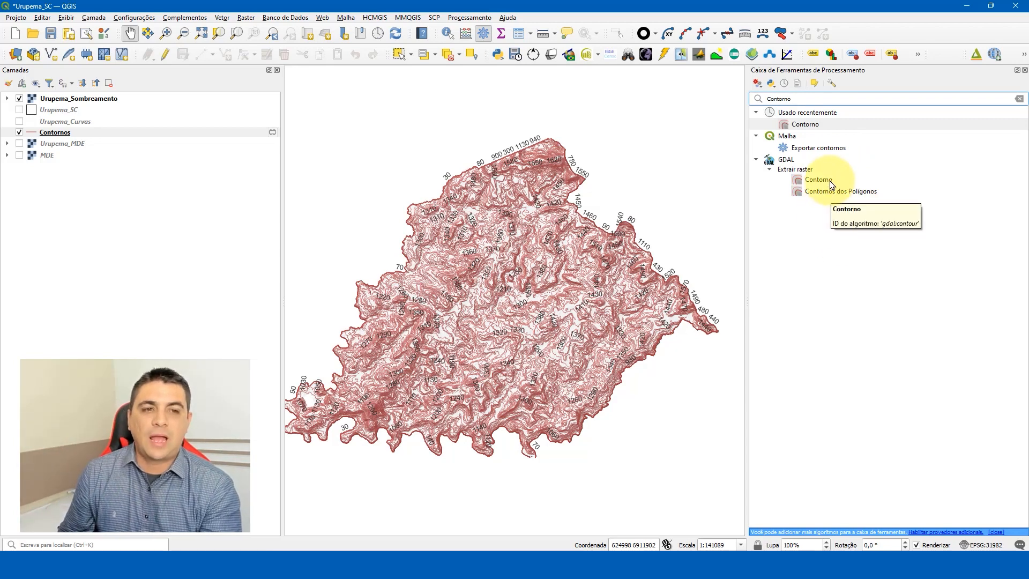
click(855, 180)
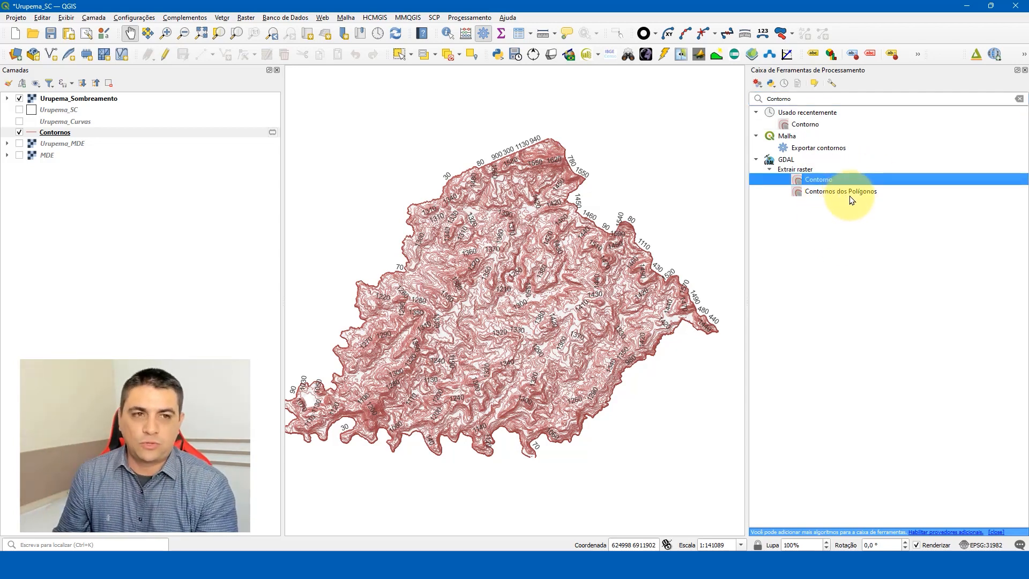
click(1024, 70)
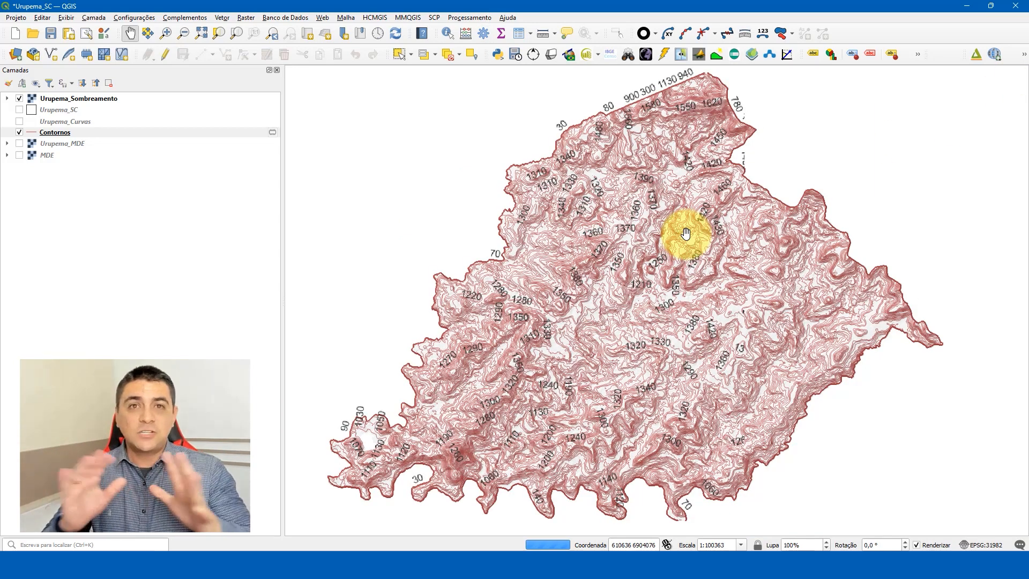